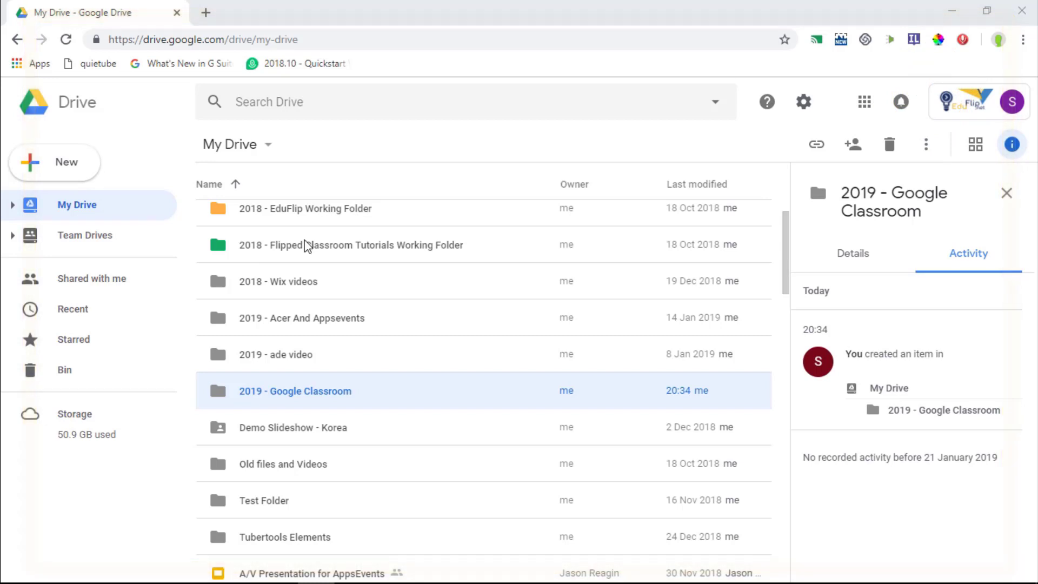
Go to classroom.google.com and dismiss the 'What's new in Classroom?' announcement
click(251, 54)
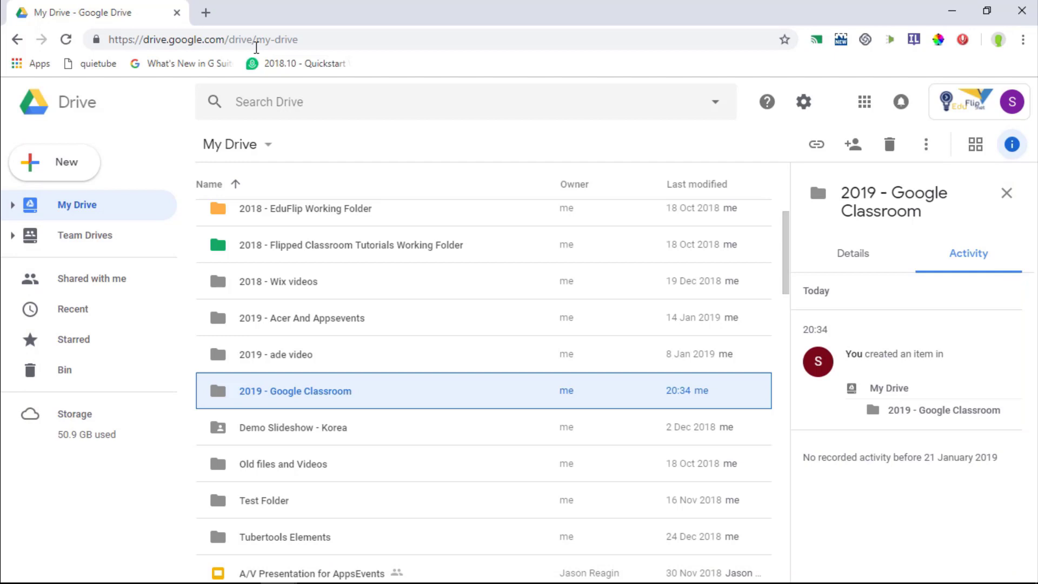
click(269, 42)
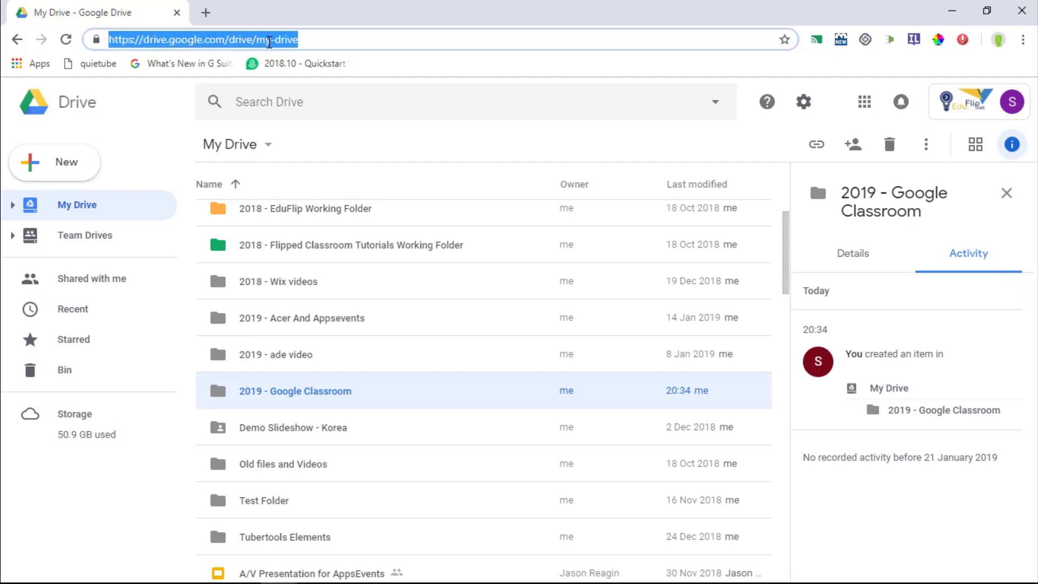
text(classroom.google)
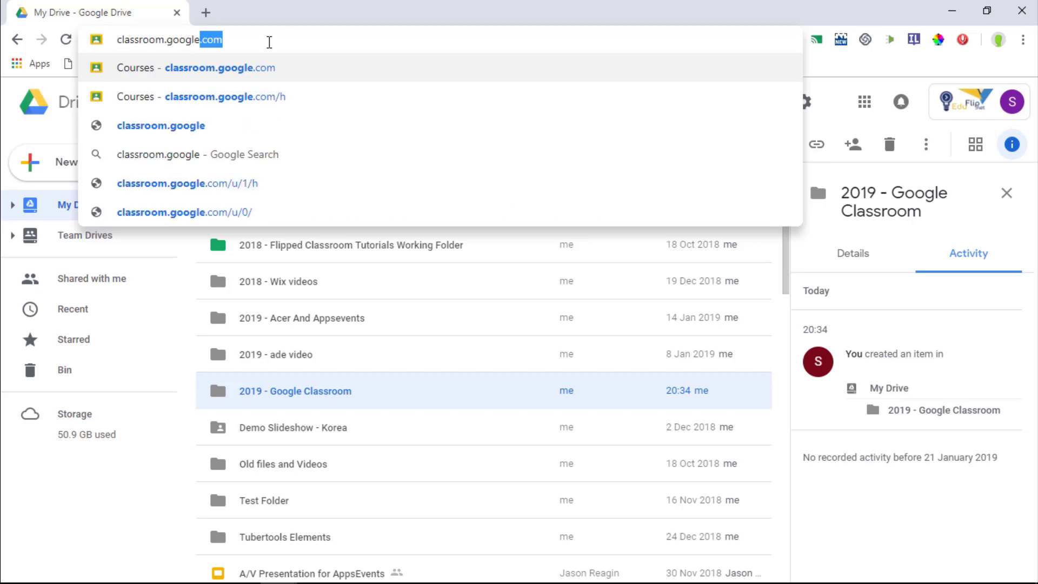
text(.c)
key(Return)
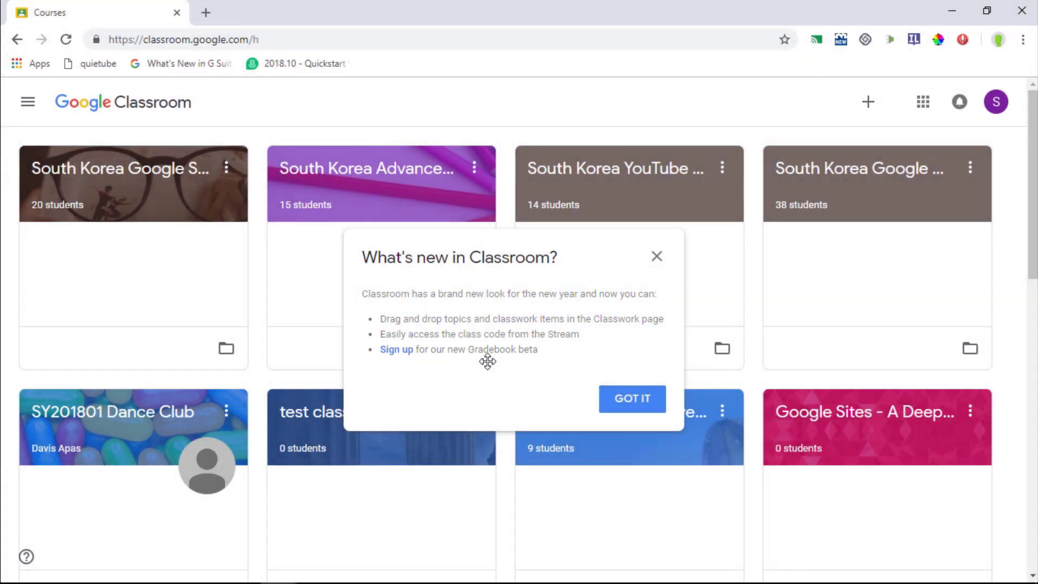
click(636, 401)
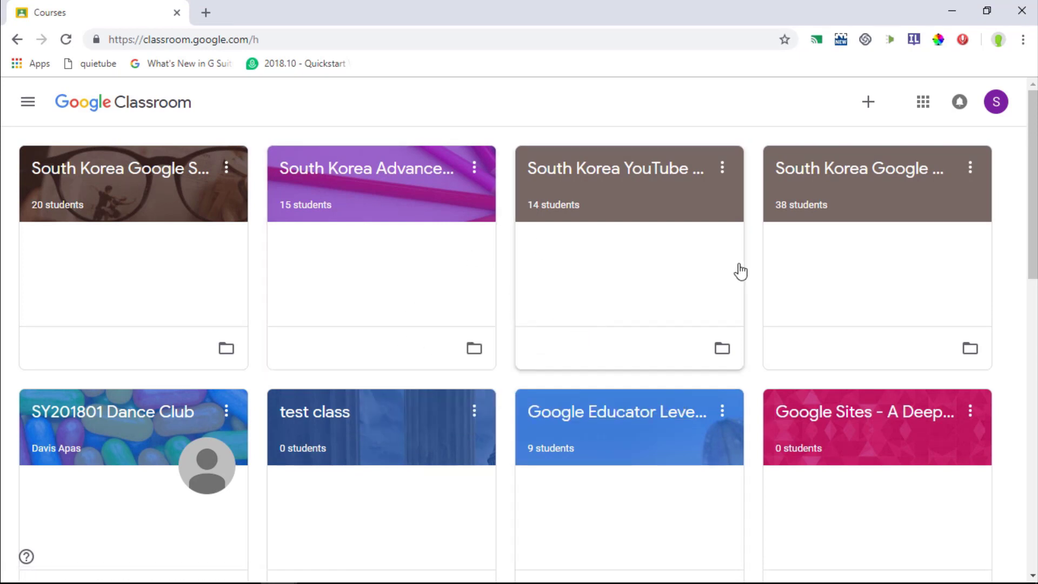
Open the South Korea Google Drawings class and preview its enlarged class code display
click(815, 176)
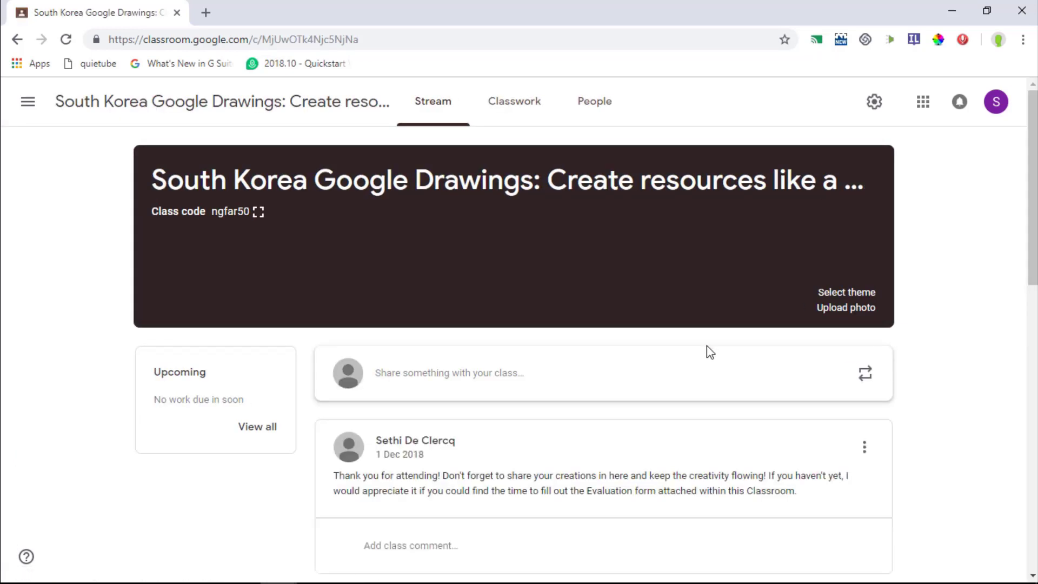
scroll(709, 352, down, 3)
scroll(708, 352, up, 3)
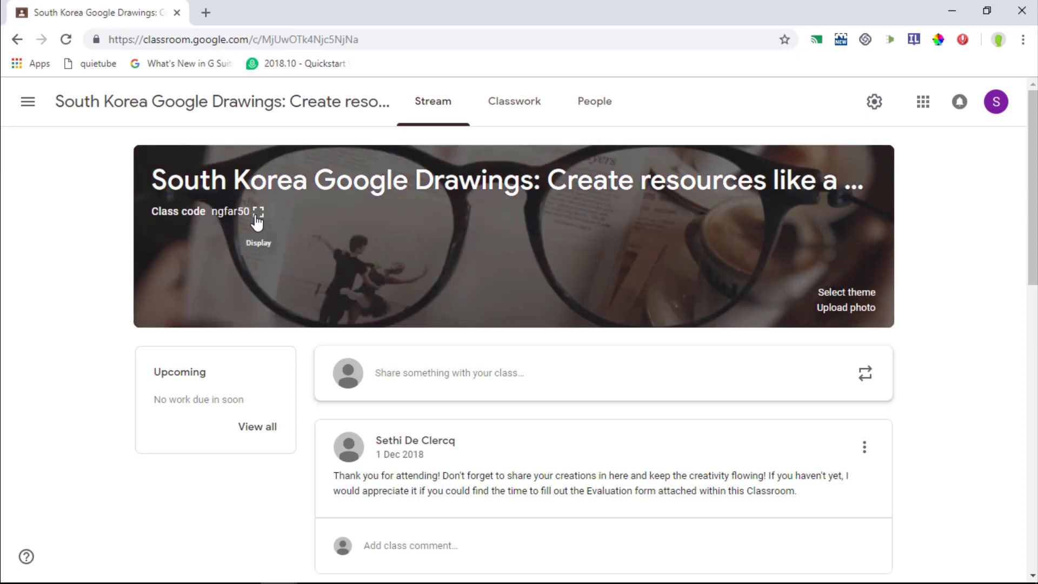
click(258, 213)
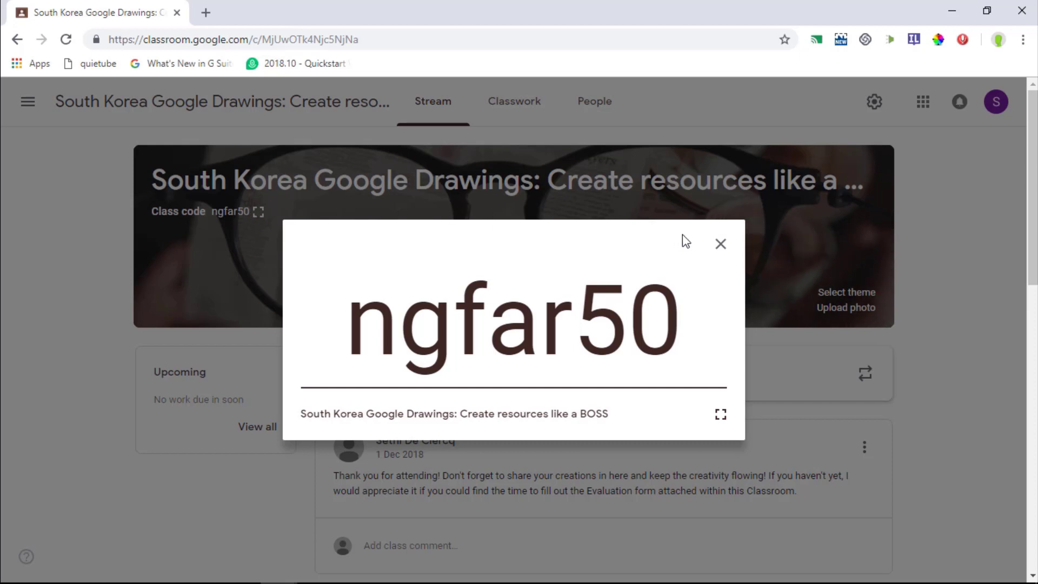
click(721, 246)
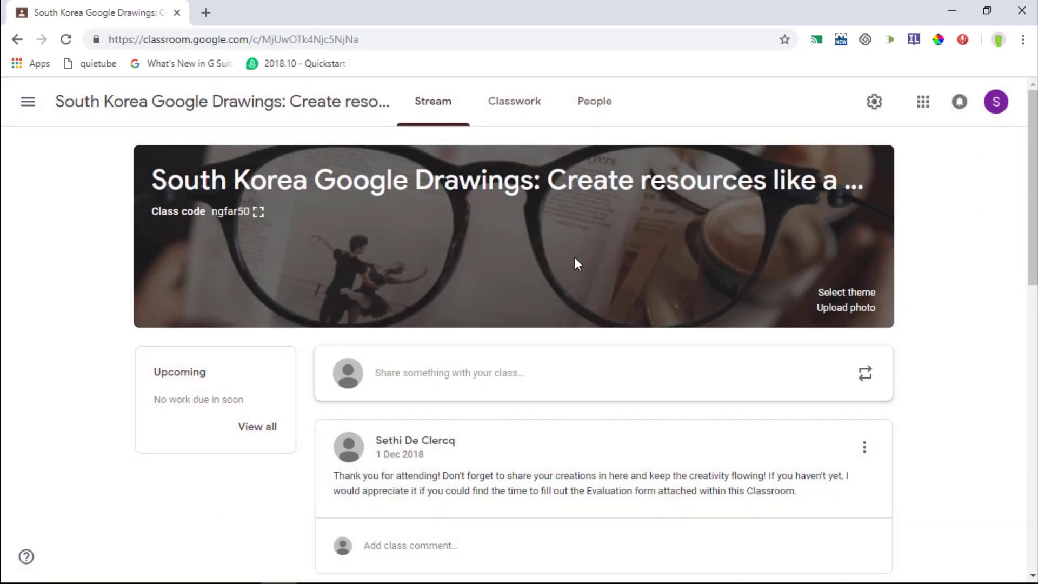
Visit the Classwork and People pages, then show the enlarged class code again from Stream
click(518, 100)
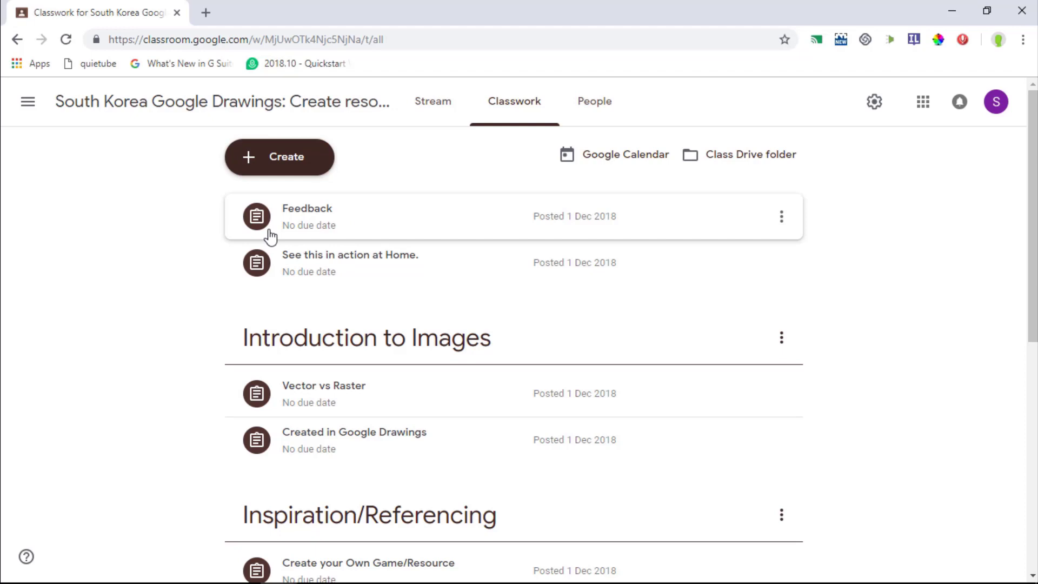
click(583, 104)
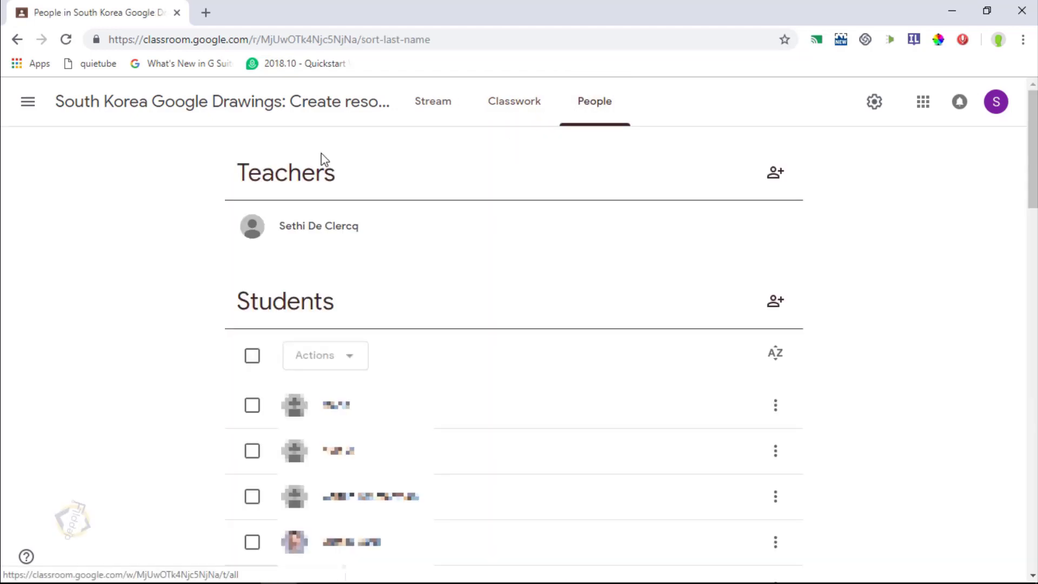
click(436, 109)
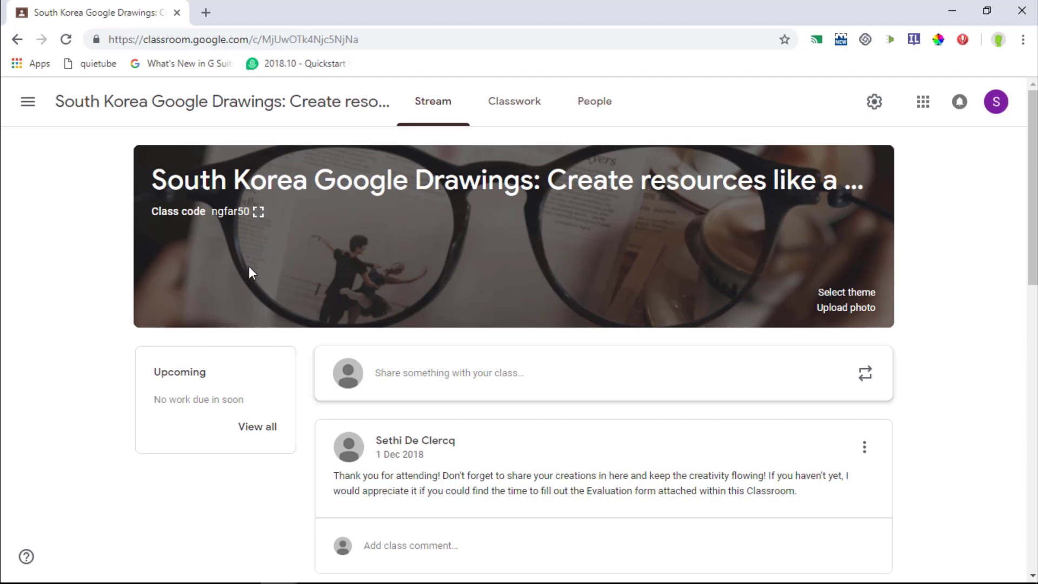
click(259, 213)
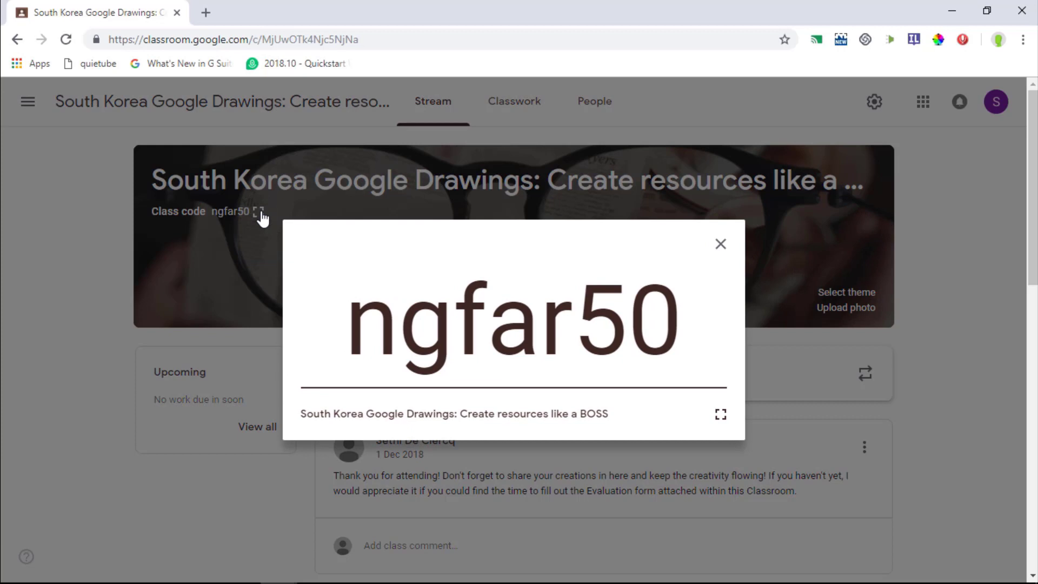
click(721, 245)
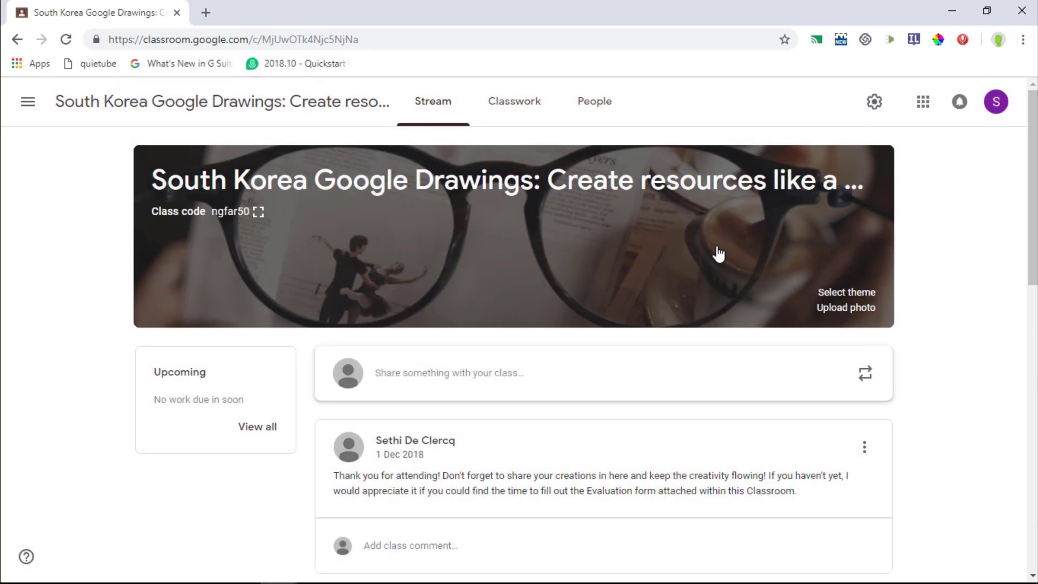
Open the class theme gallery and view the English & History themes
scroll(941, 233, down, 1)
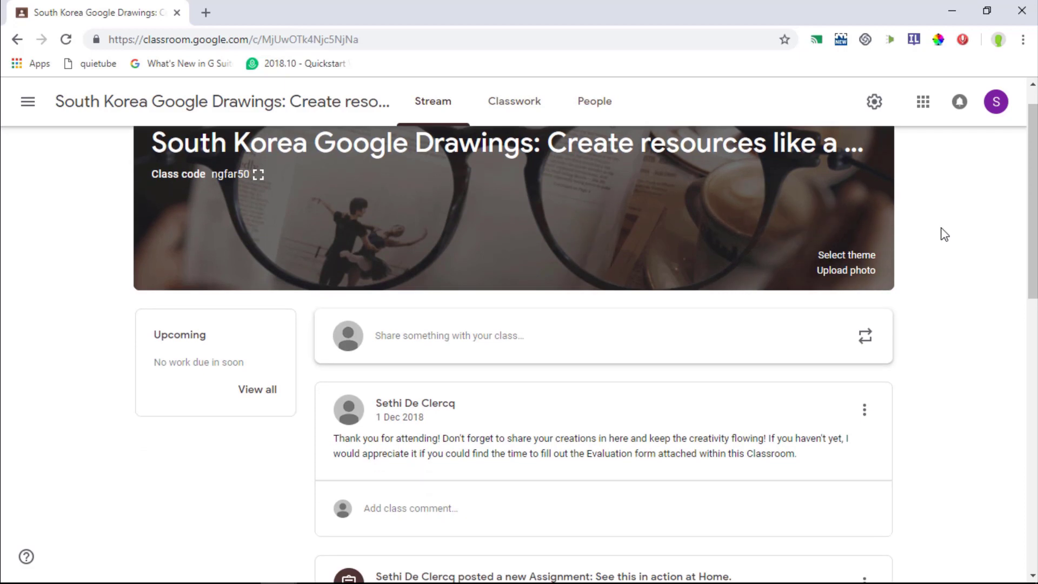
click(848, 257)
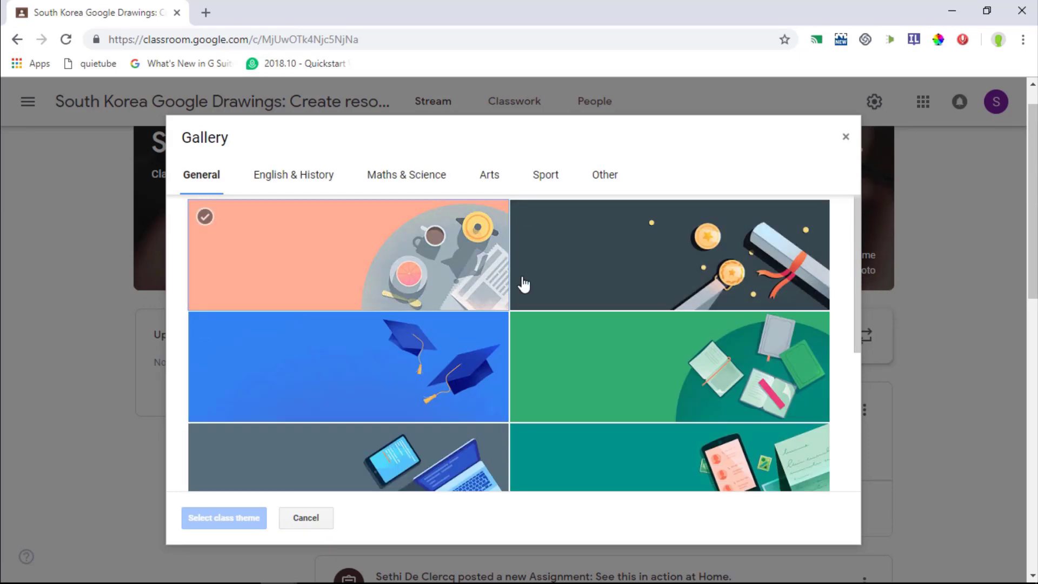
scroll(597, 395, down, 5)
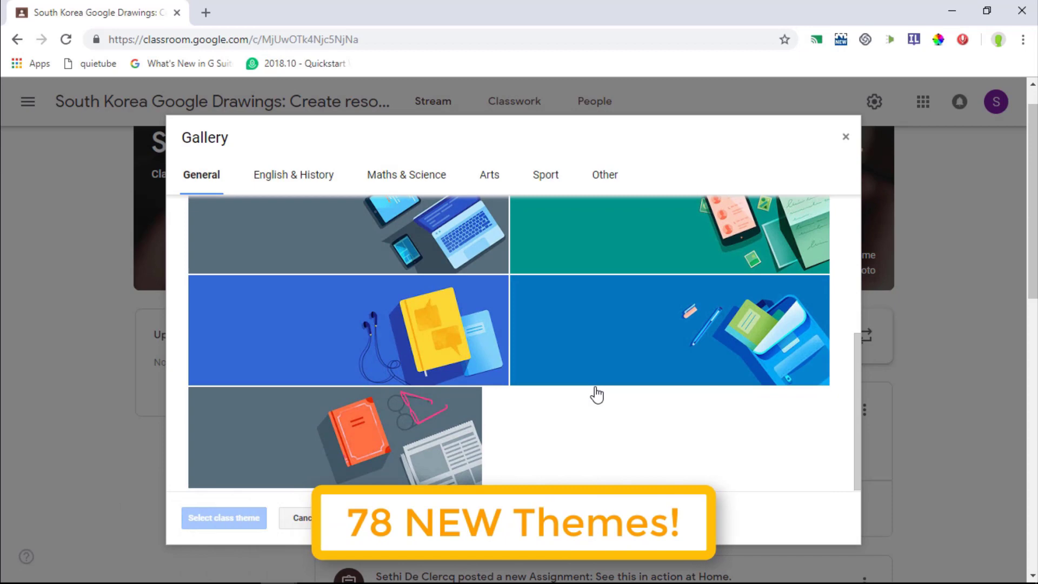
scroll(597, 395, up, 6)
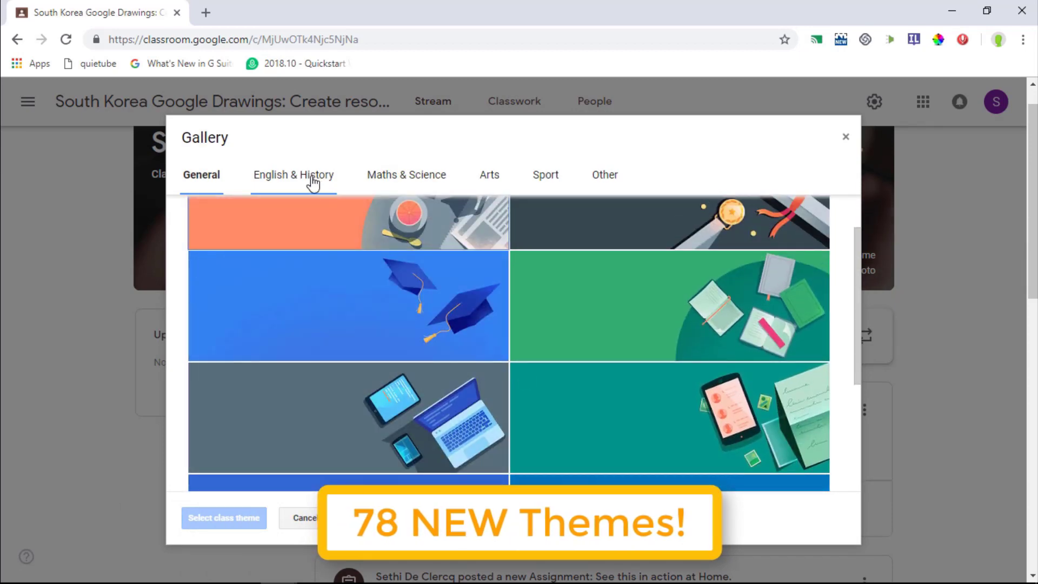
click(313, 183)
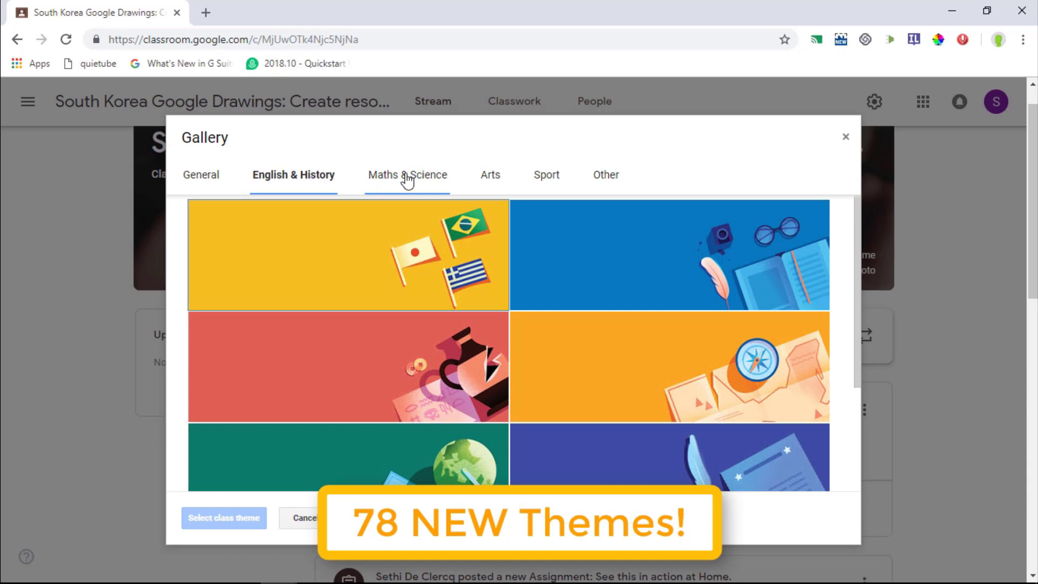
Browse the Maths & Science, Arts, Sport and Other themes, then close without choosing one
click(406, 180)
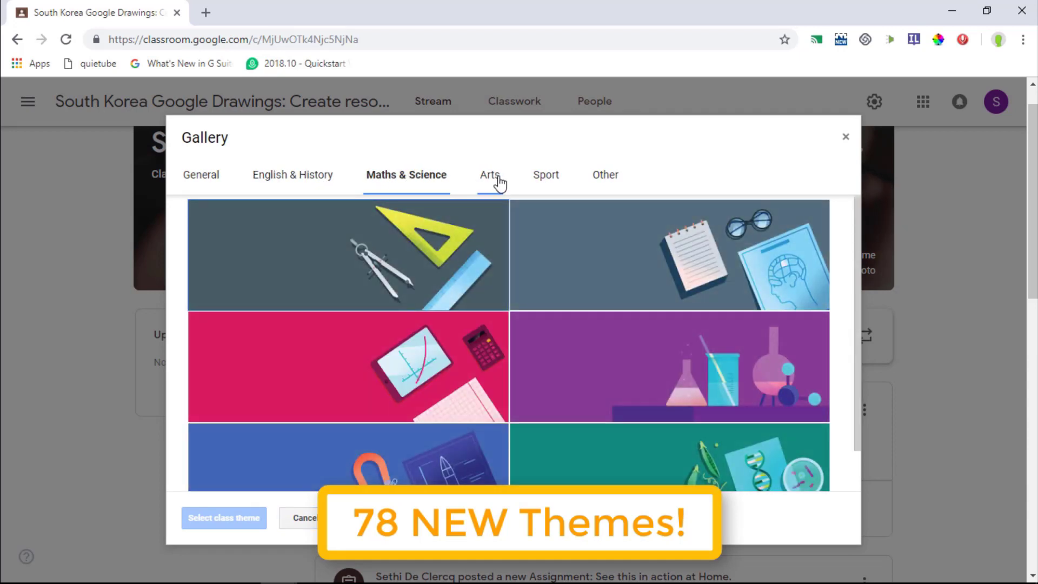
click(492, 182)
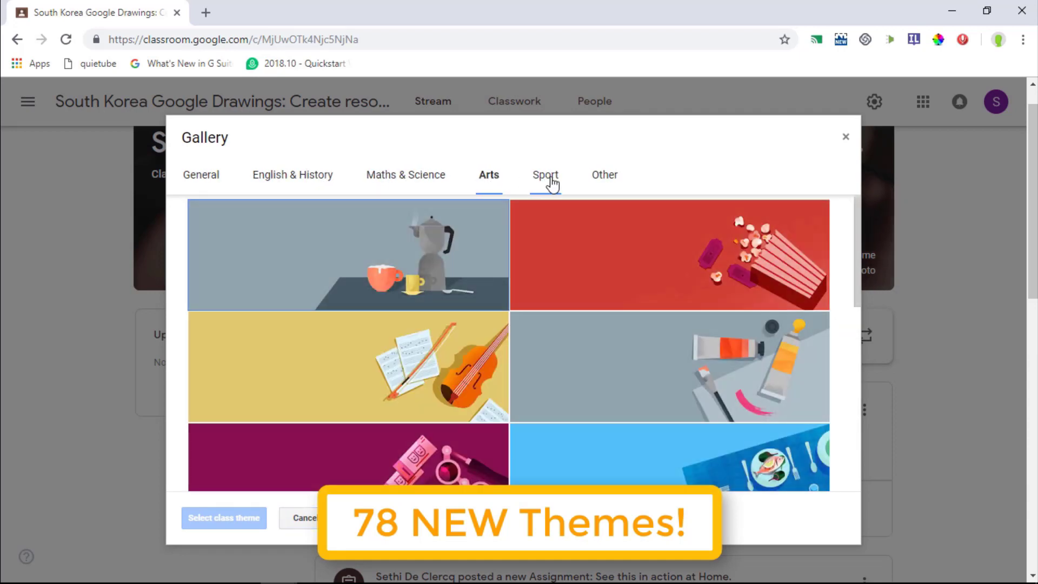
click(551, 183)
click(602, 179)
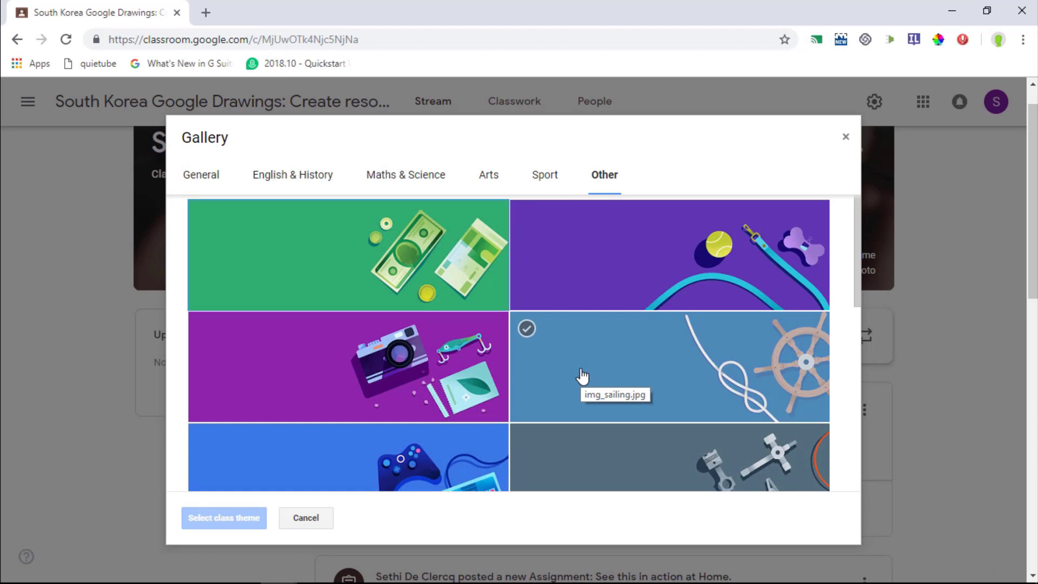
scroll(582, 376, down, 4)
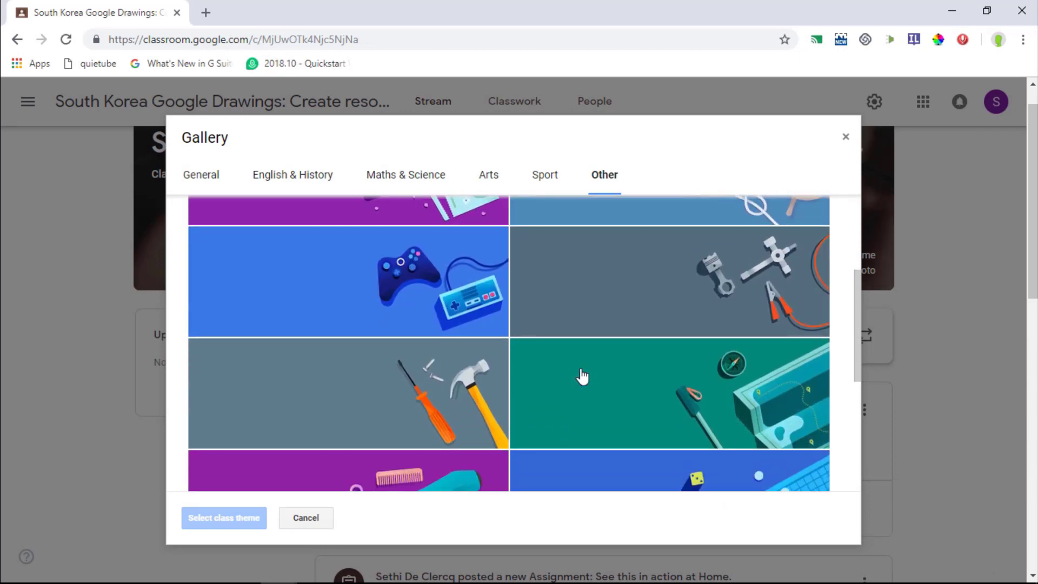
scroll(583, 376, up, 2)
scroll(583, 376, up, 3)
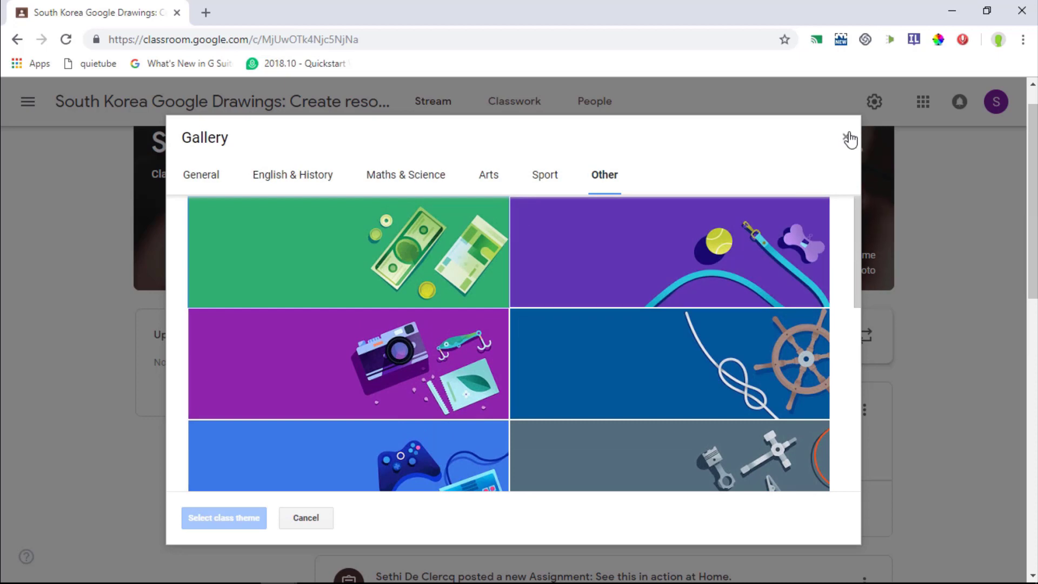
click(846, 137)
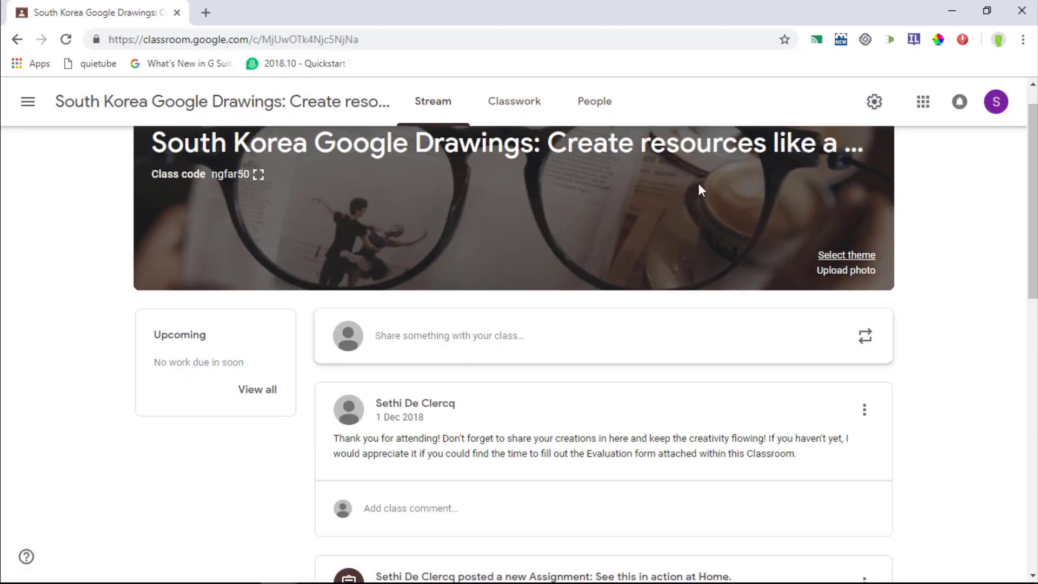
On Classwork, drag the Introduction to Images topic and Created in Google Drawings assignment to test reordering
scroll(657, 248, down, 2)
scroll(660, 254, up, 3)
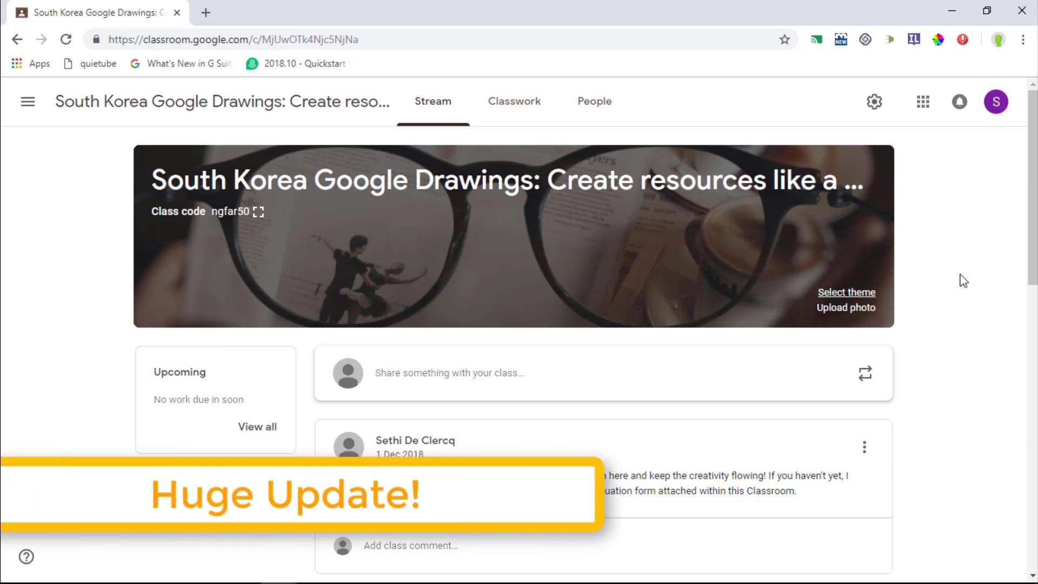
click(516, 114)
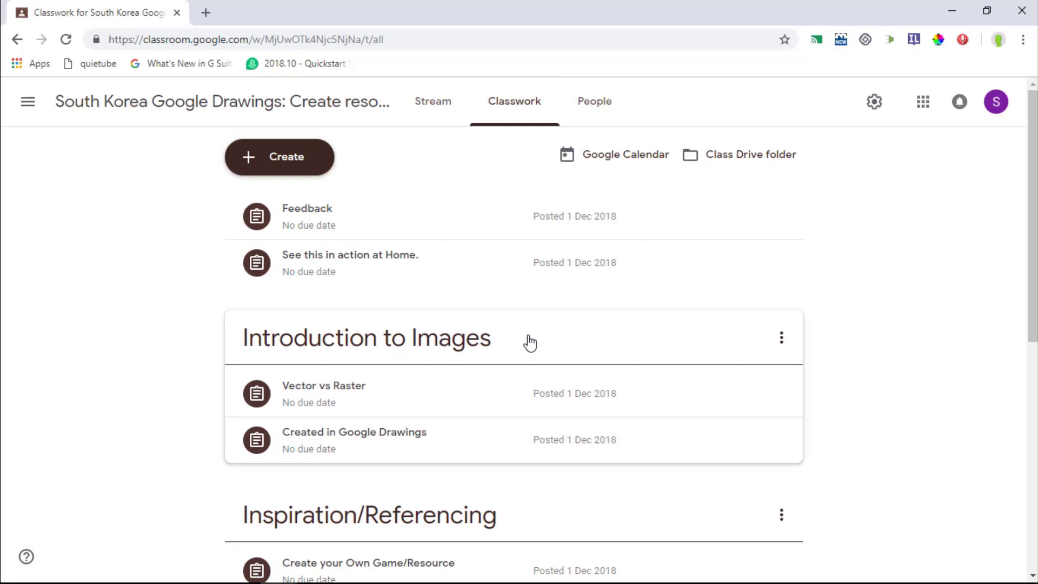
drag(526, 350, 508, 322)
scroll(508, 322, down, 3)
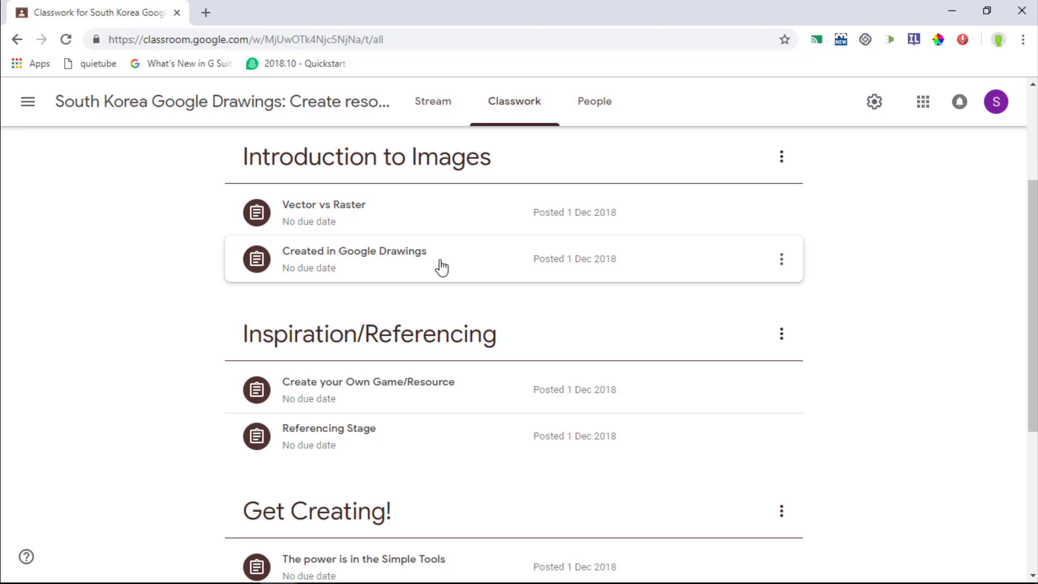
drag(442, 267, 426, 242)
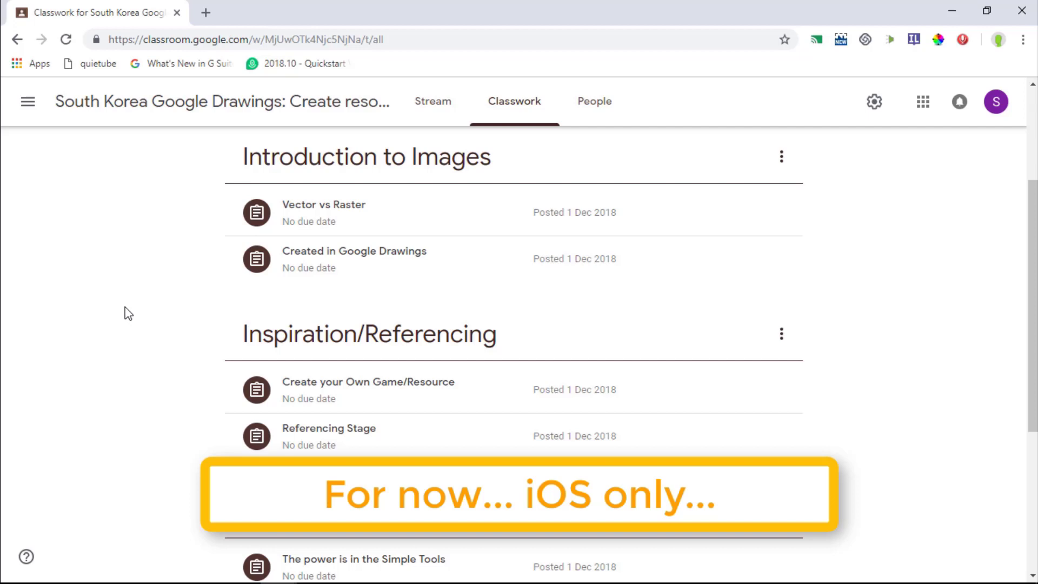
Open the Vector vs Raster assignment and view its instructions
scroll(171, 234, up, 4)
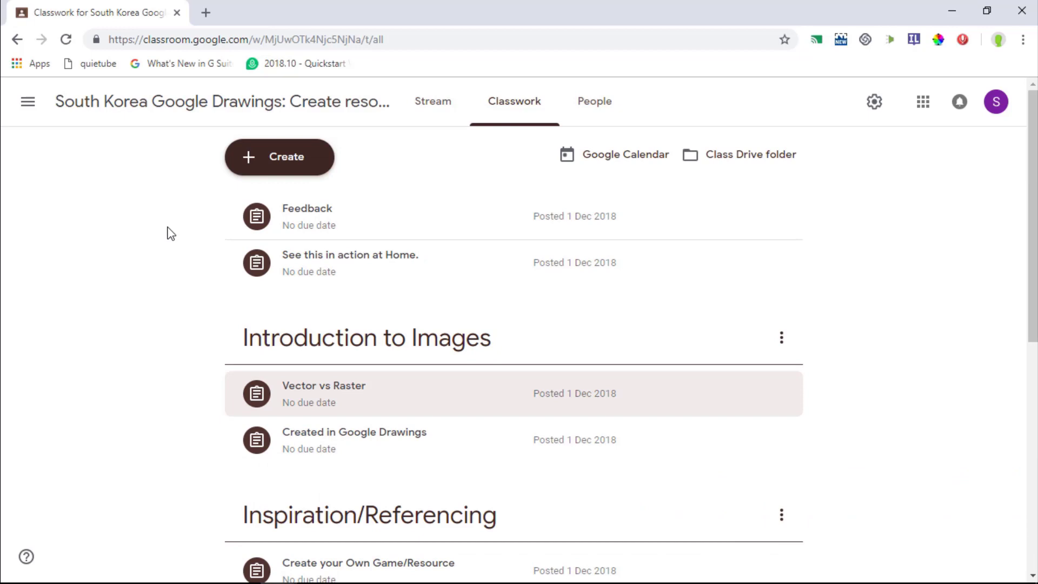
scroll(171, 234, down, 3)
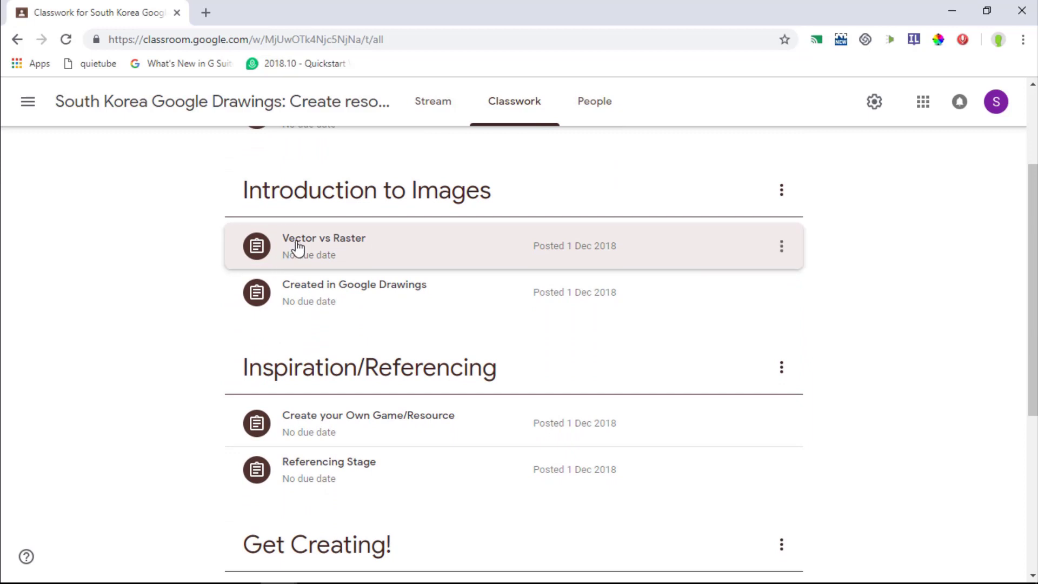
click(441, 256)
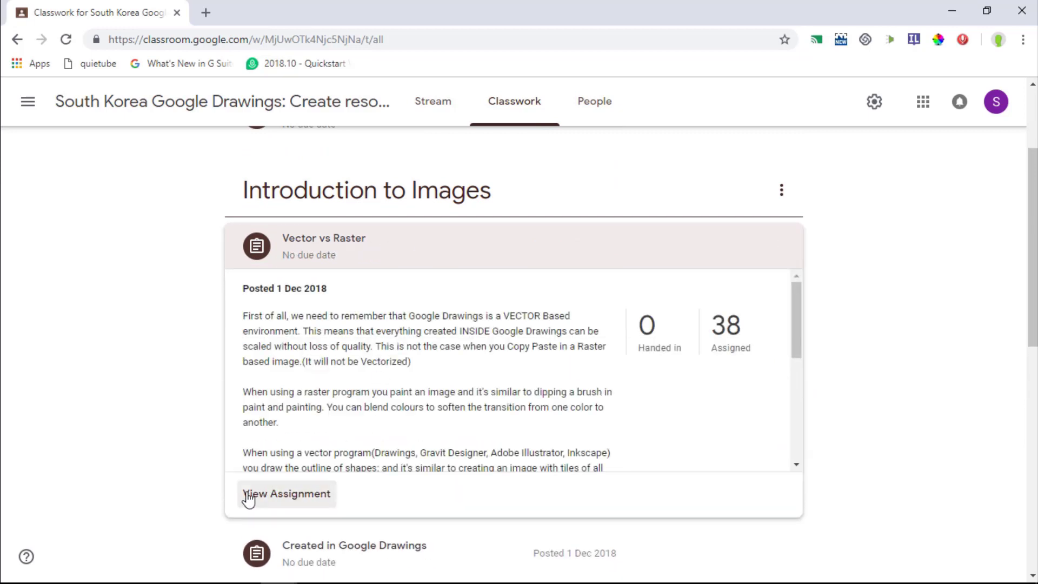
click(306, 498)
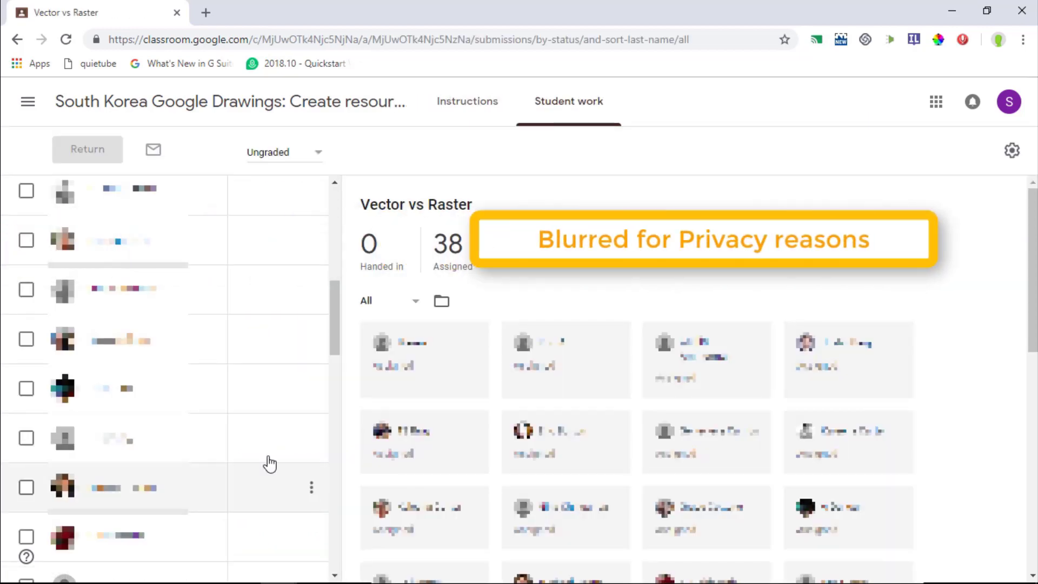
click(463, 108)
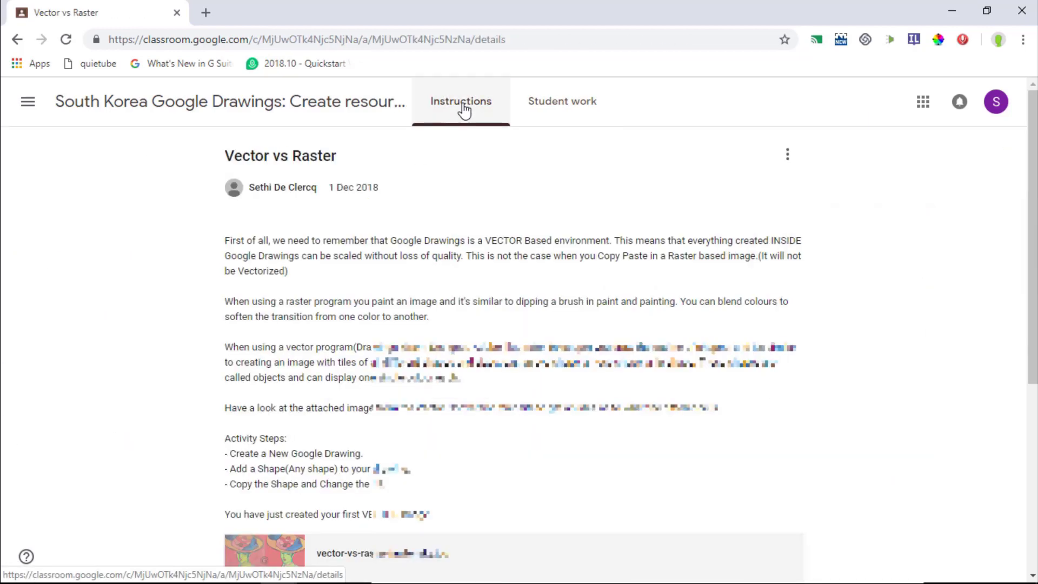
Start a class comment on the assignment, then go back to the class Stream
scroll(529, 330, down, 5)
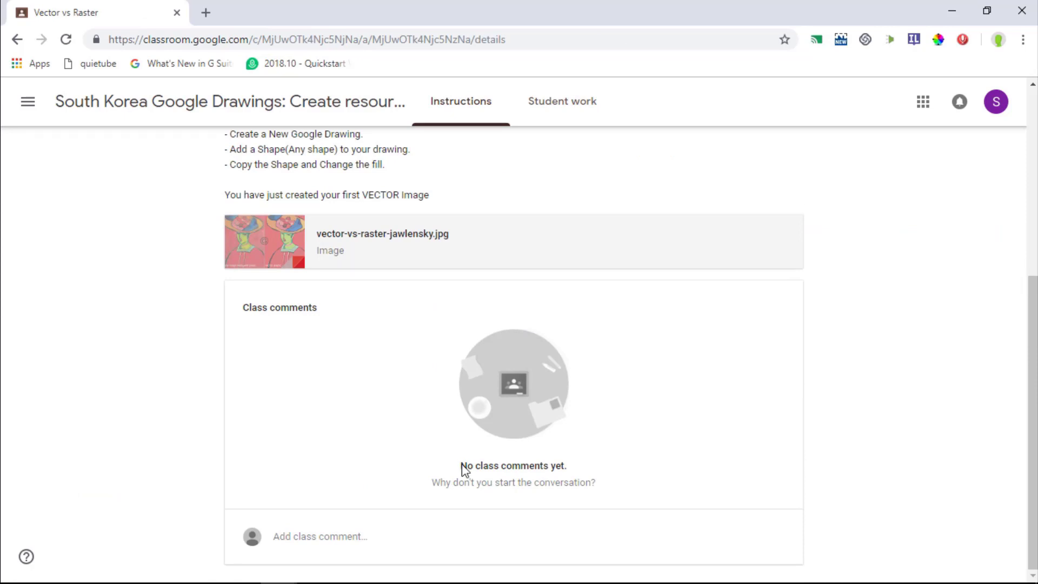
click(348, 543)
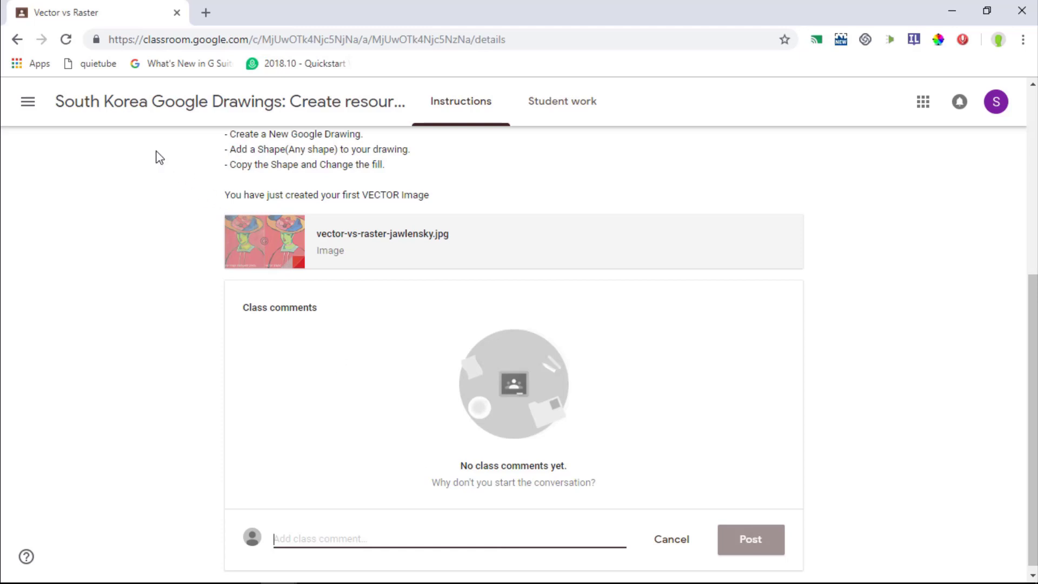
click(189, 108)
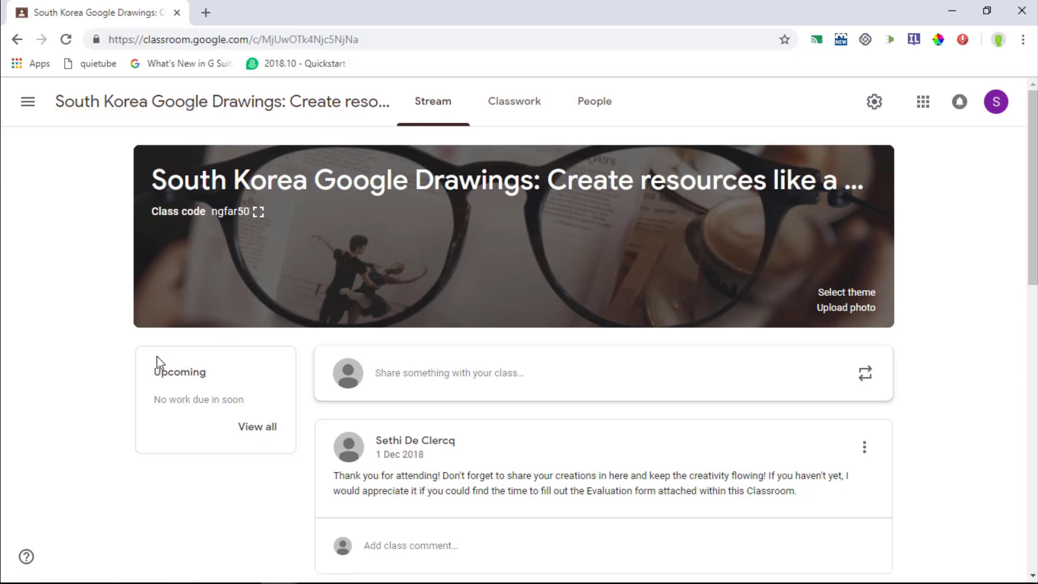
scroll(157, 356, down, 3)
scroll(156, 356, up, 3)
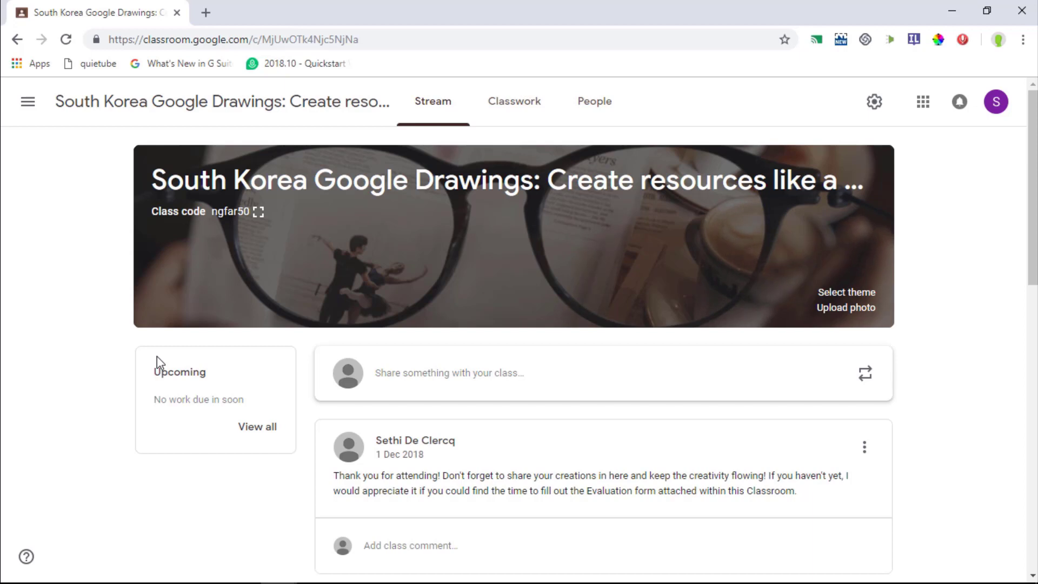